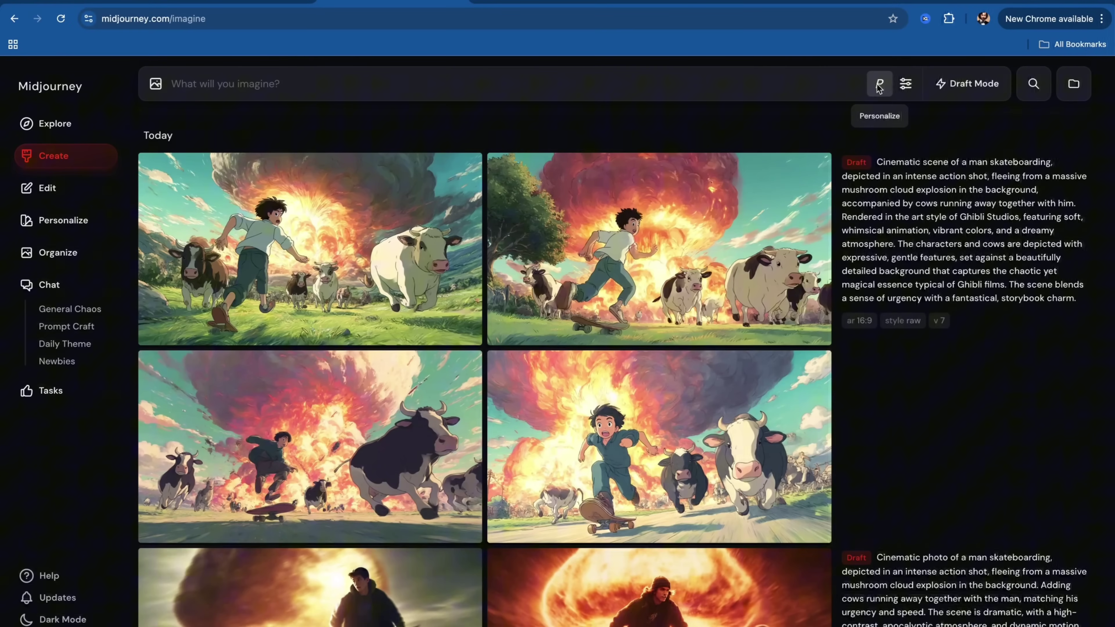
# Step: Check the P personalize option by turning it on and back off
pyautogui.click(879, 86)
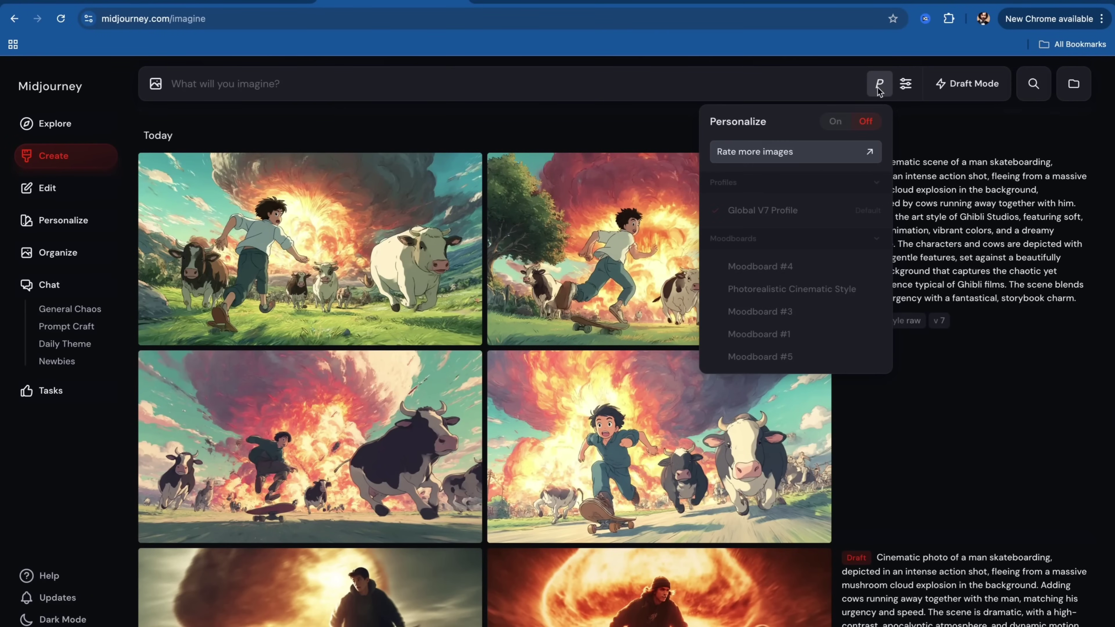
pyautogui.click(837, 122)
pyautogui.click(864, 122)
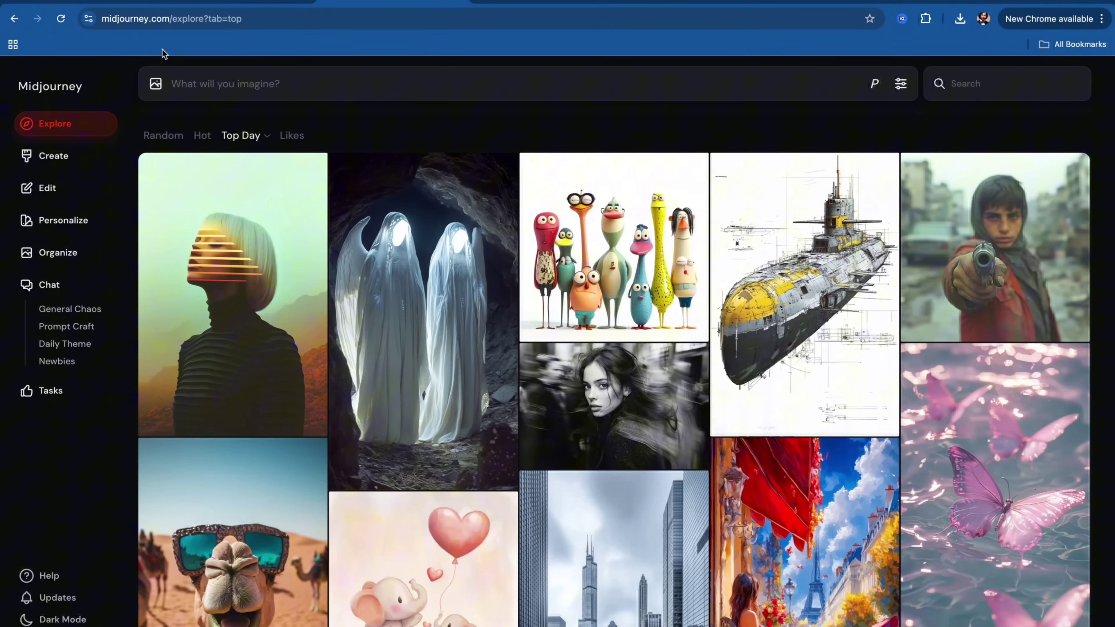
# Step: Back on the create page, view the Settings panel's list of model versions
pyautogui.click(69, 157)
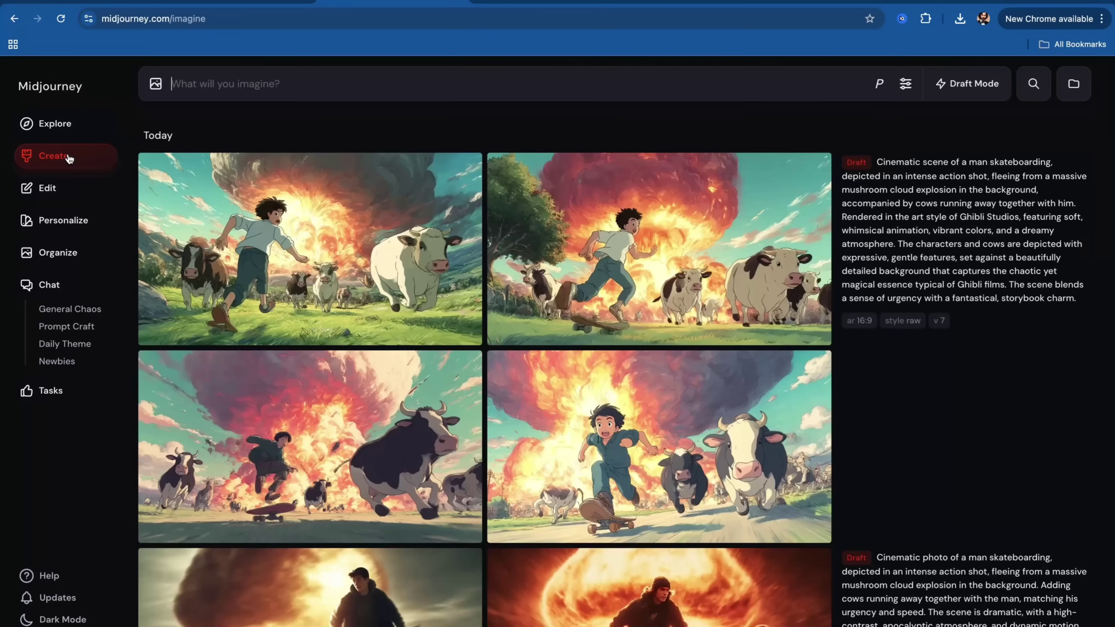
pyautogui.click(905, 84)
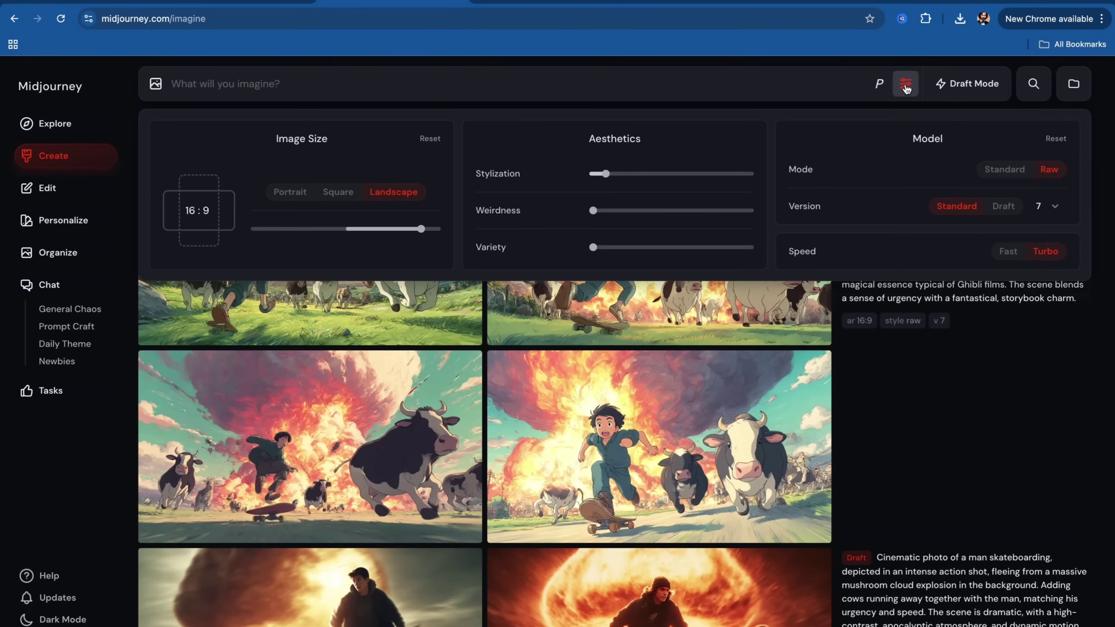
pyautogui.click(1047, 211)
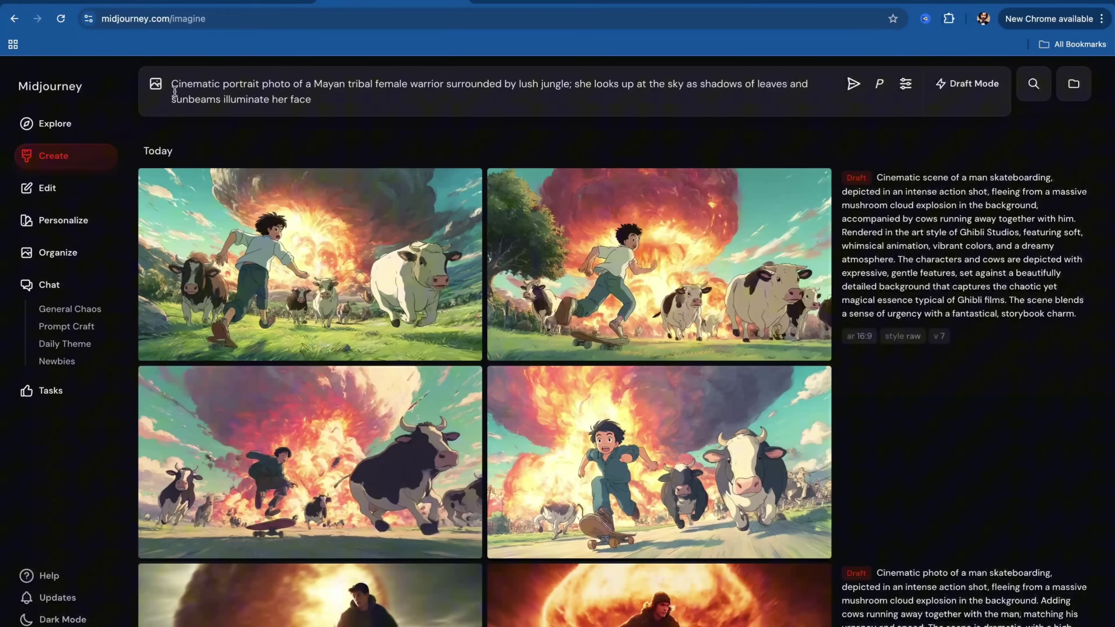
# Step: Review the Mayan warrior prompt by highlighting its portrait, warrior and sky phrases
pyautogui.moveTo(172, 83); pyautogui.dragTo(290, 86)
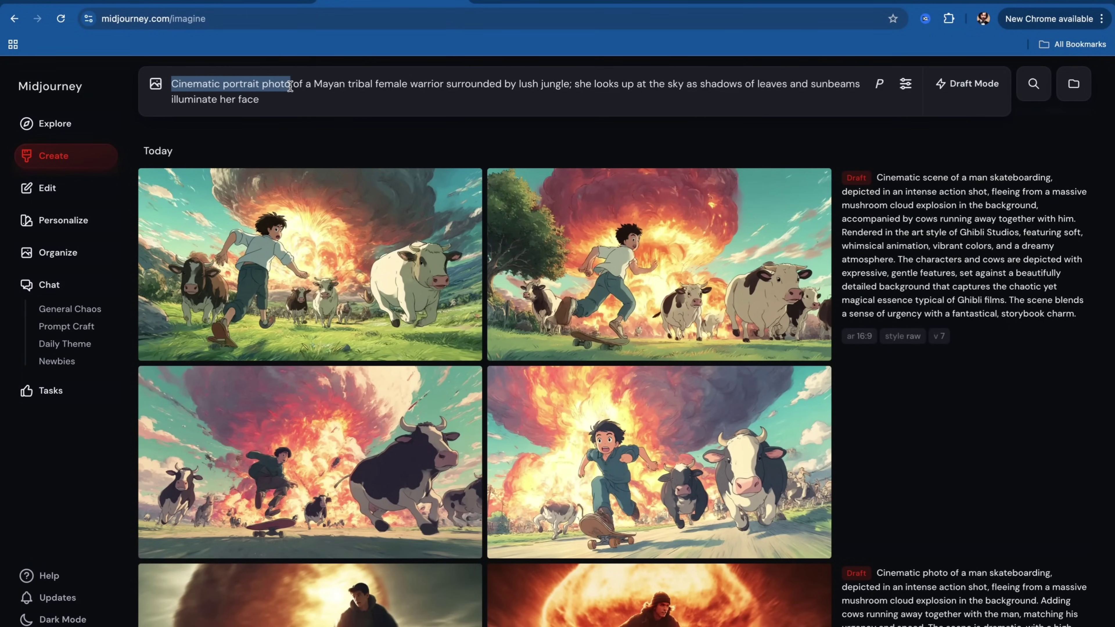
pyautogui.click(293, 106)
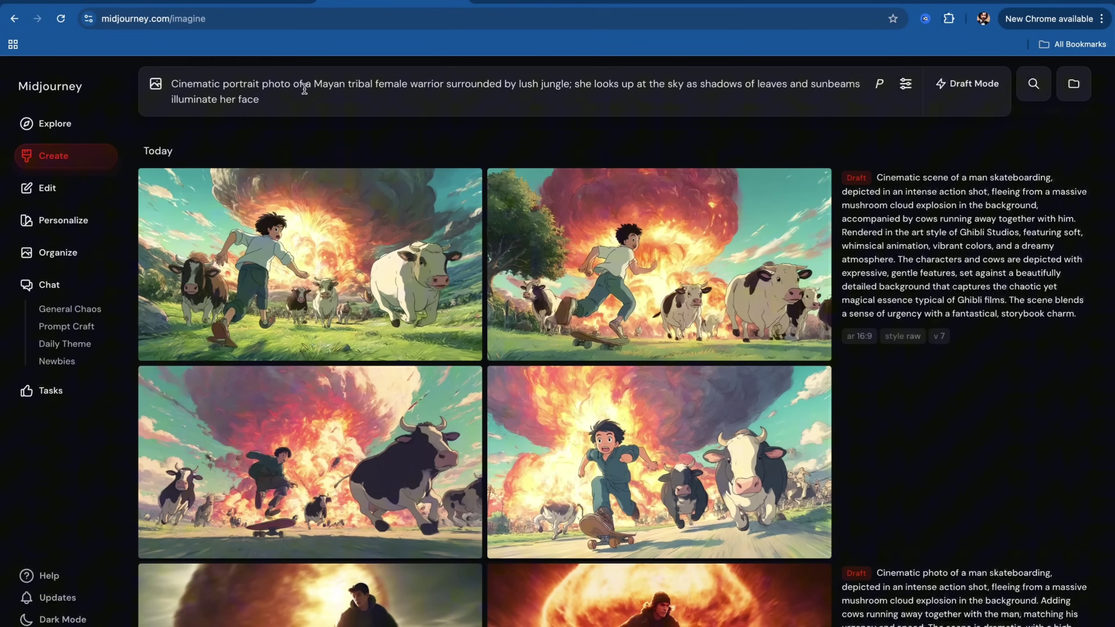
pyautogui.moveTo(308, 84); pyautogui.dragTo(468, 84)
pyautogui.moveTo(574, 84); pyautogui.dragTo(749, 86)
pyautogui.click(739, 116)
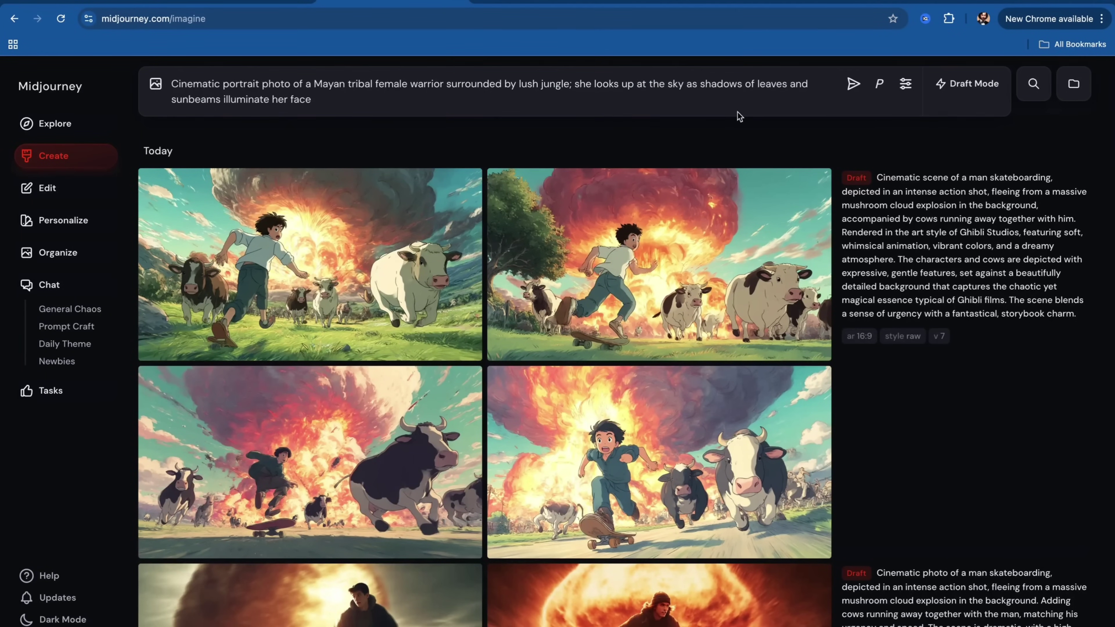
pyautogui.click(767, 94)
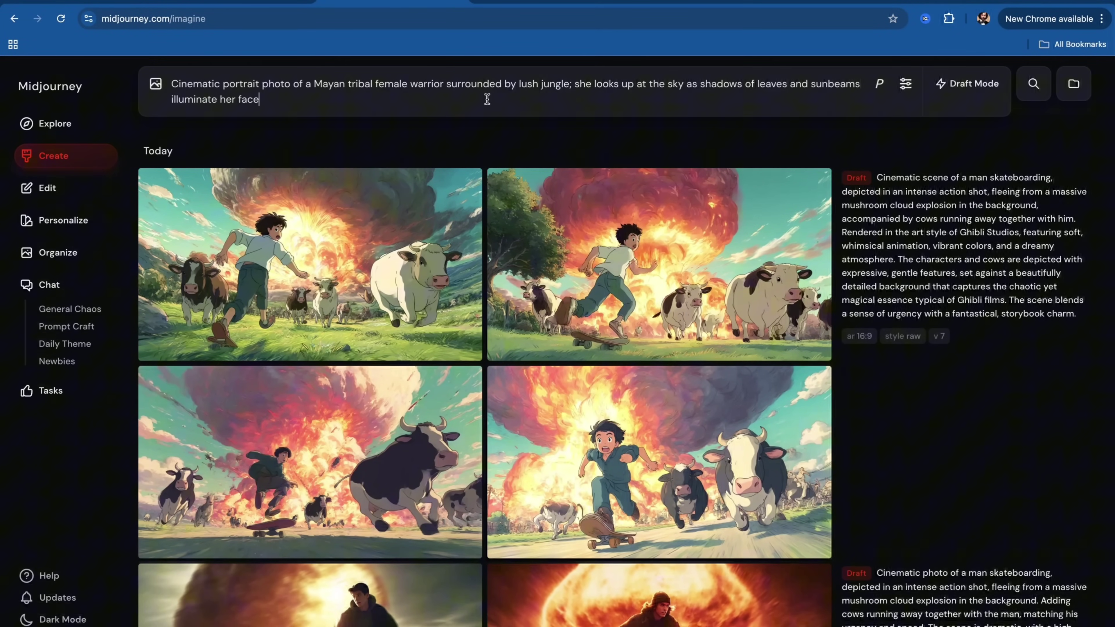
# Step: Submit the warrior prompt and open the bottom-left result full size
pyautogui.press('Return')
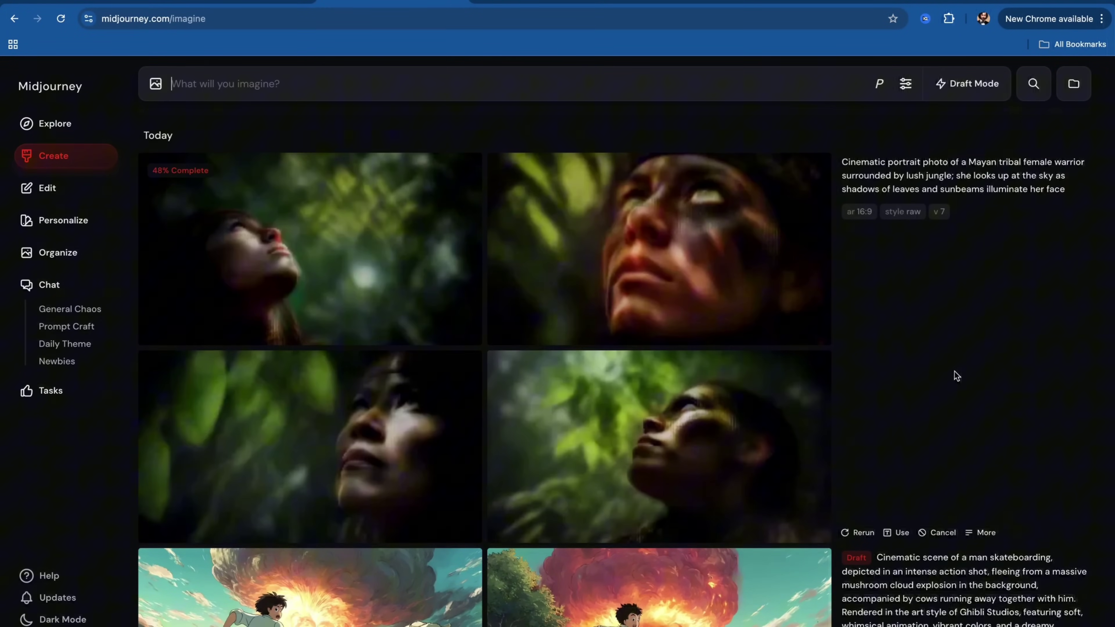
pyautogui.press('Up')
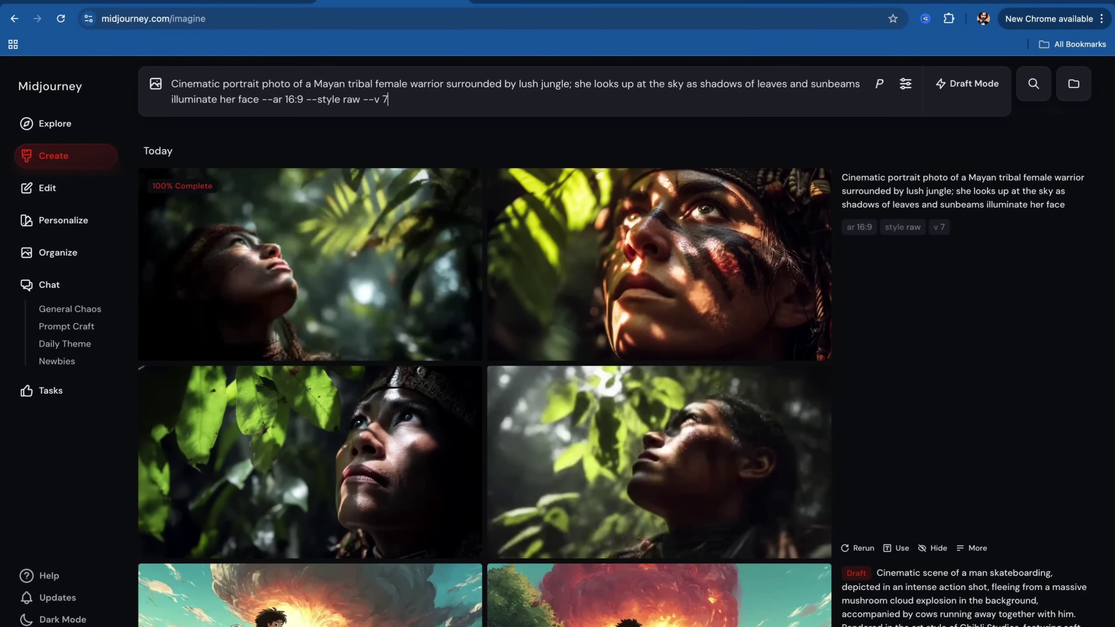
pyautogui.click(369, 443)
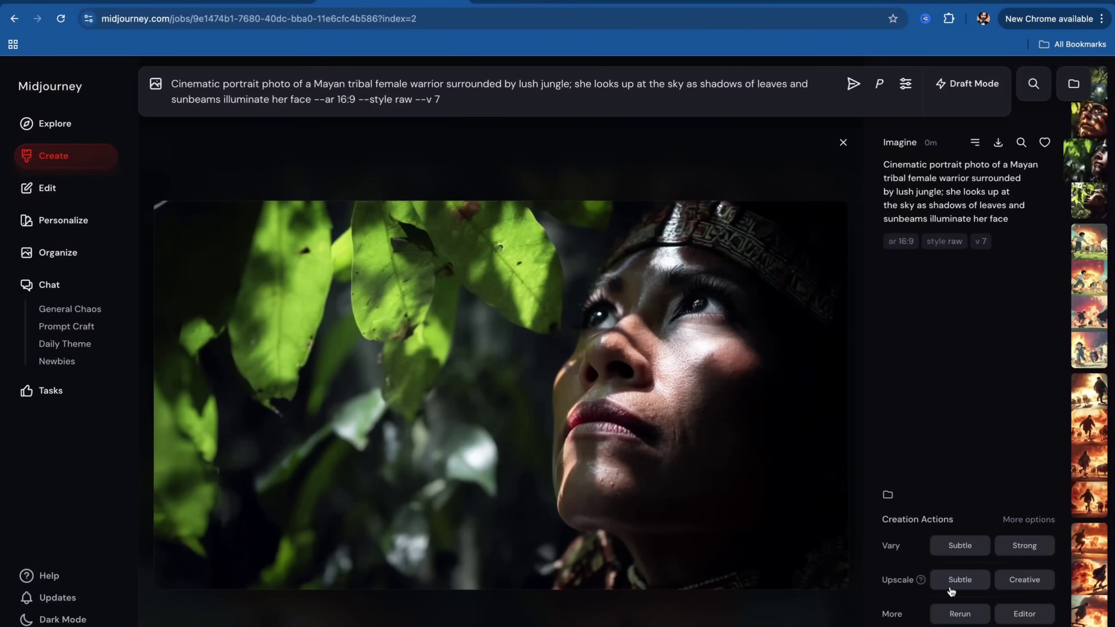
# Step: Close the image view and return to the gallery
pyautogui.click(960, 581)
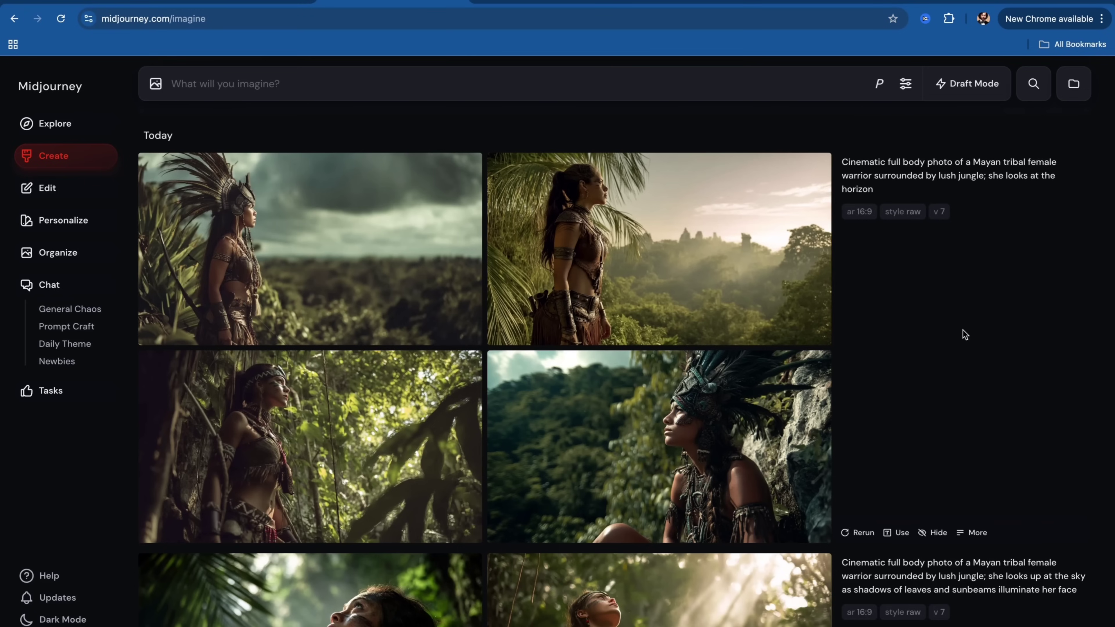
# Step: Preview aspect ratios in Settings, then change the prompt's --ar 16:9 to --ar 9:16
pyautogui.click(905, 83)
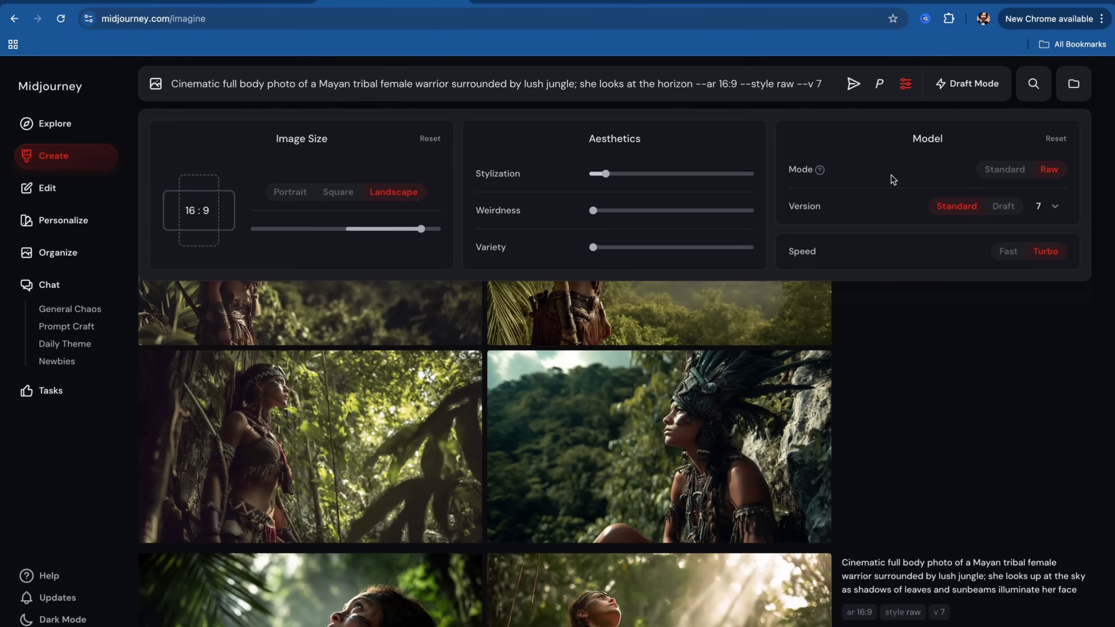
pyautogui.moveTo(421, 228)
pyautogui.mouseDown()
pyautogui.moveTo(356, 237)
pyautogui.moveTo(418, 231)
pyautogui.mouseUp()
pyautogui.click(720, 84)
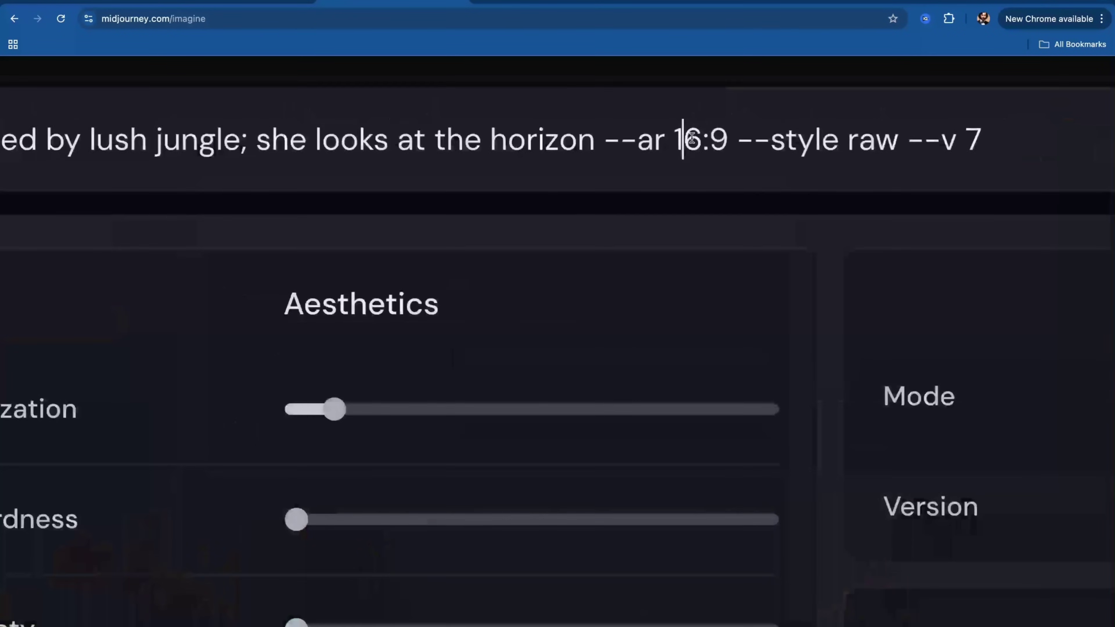
pyautogui.press('Right')
pyautogui.press('Right')
pyautogui.press('Right')
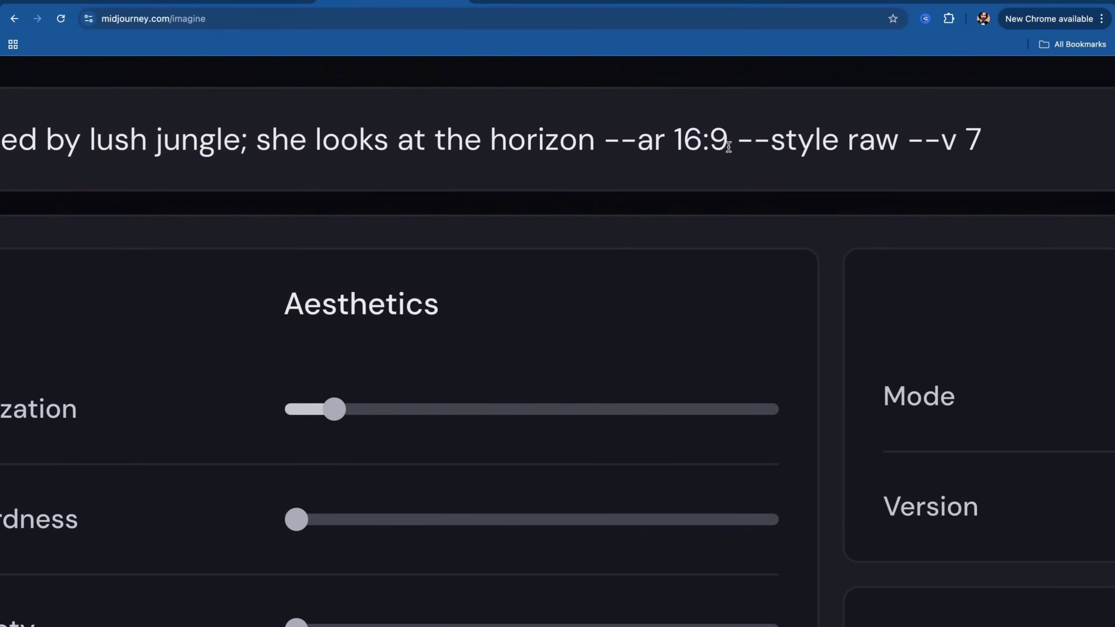
pyautogui.click(697, 151)
pyautogui.press('BackSpace')
pyautogui.press('BackSpace')
pyautogui.write('9')
pyautogui.press('Right')
pyautogui.press('Right')
pyautogui.press('BackSpace')
pyautogui.write('16')
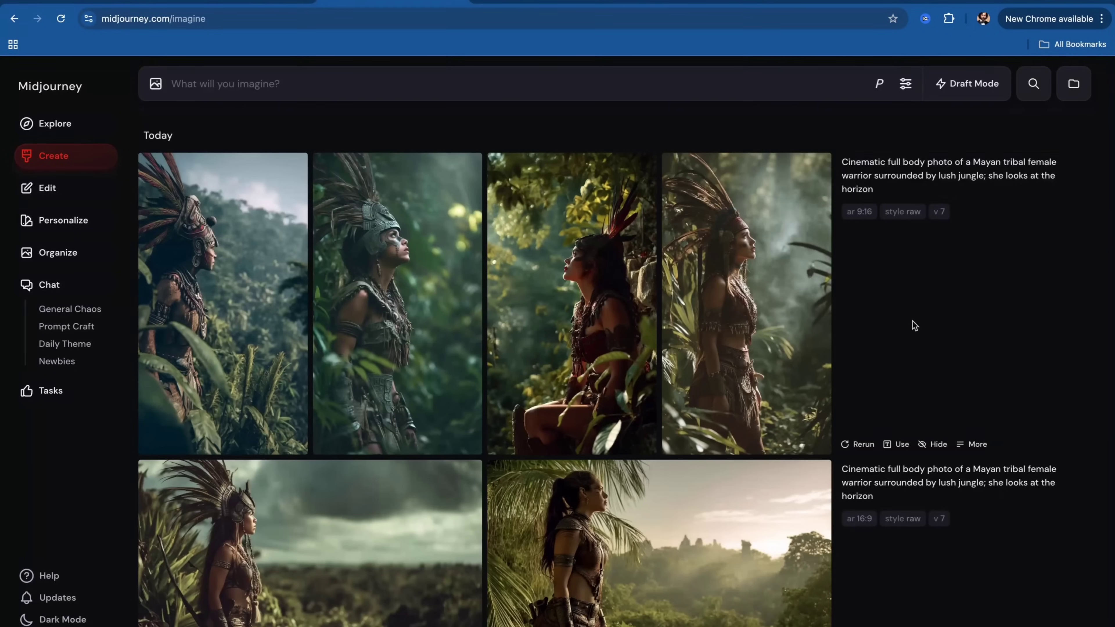
pyautogui.click(879, 84)
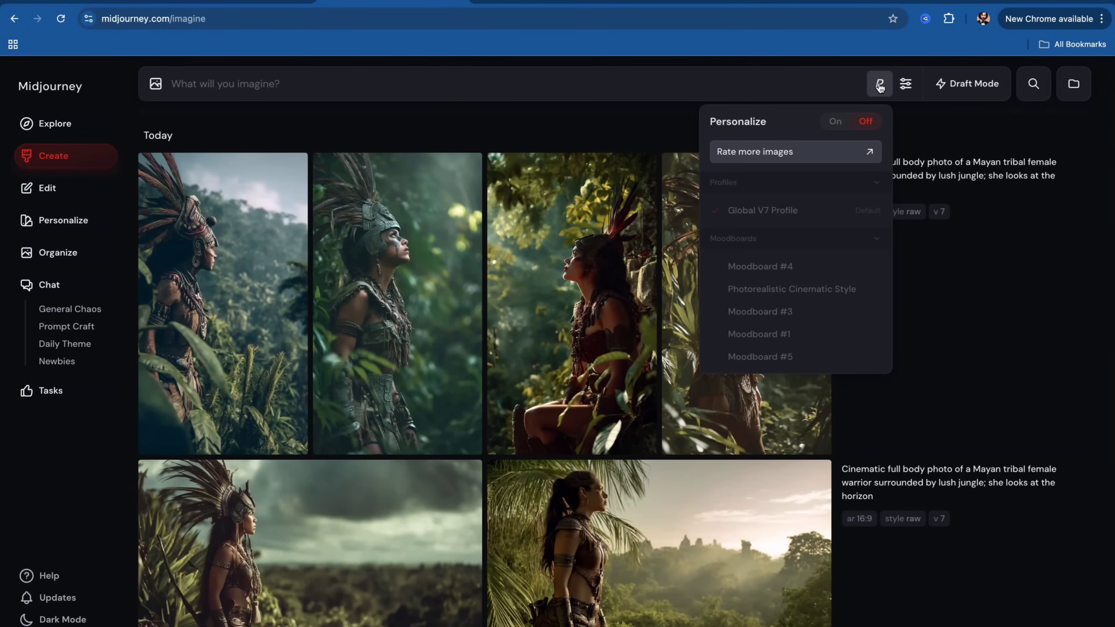
# Step: Generate the 9:16 warriors with Global V7 Profile personalization and inspect the first image
pyautogui.click(835, 123)
pyautogui.click(933, 249)
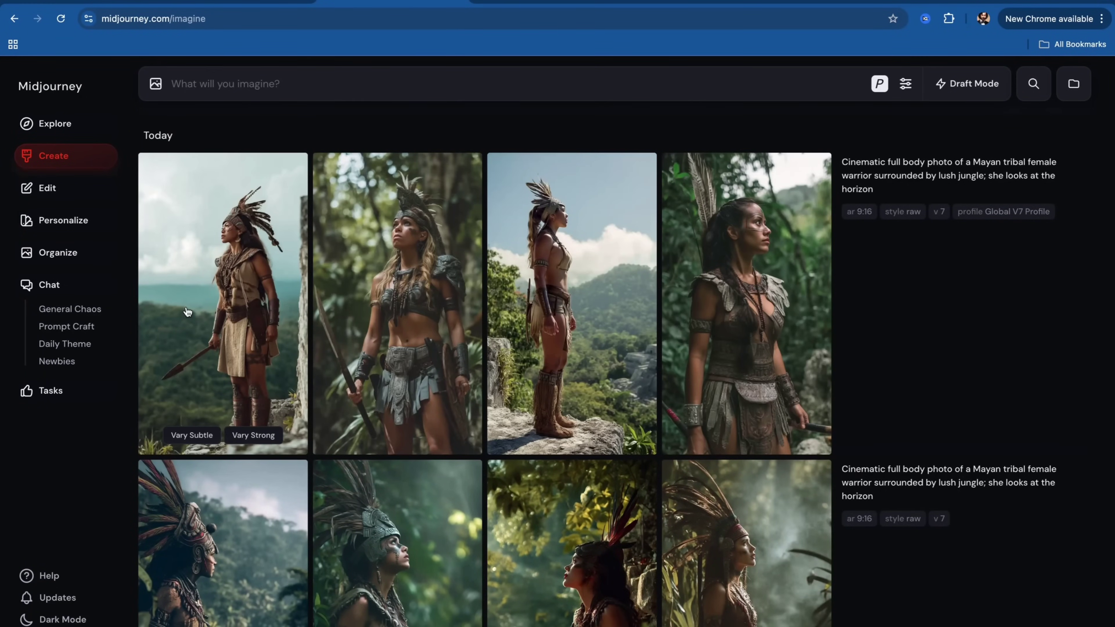
pyautogui.click(251, 311)
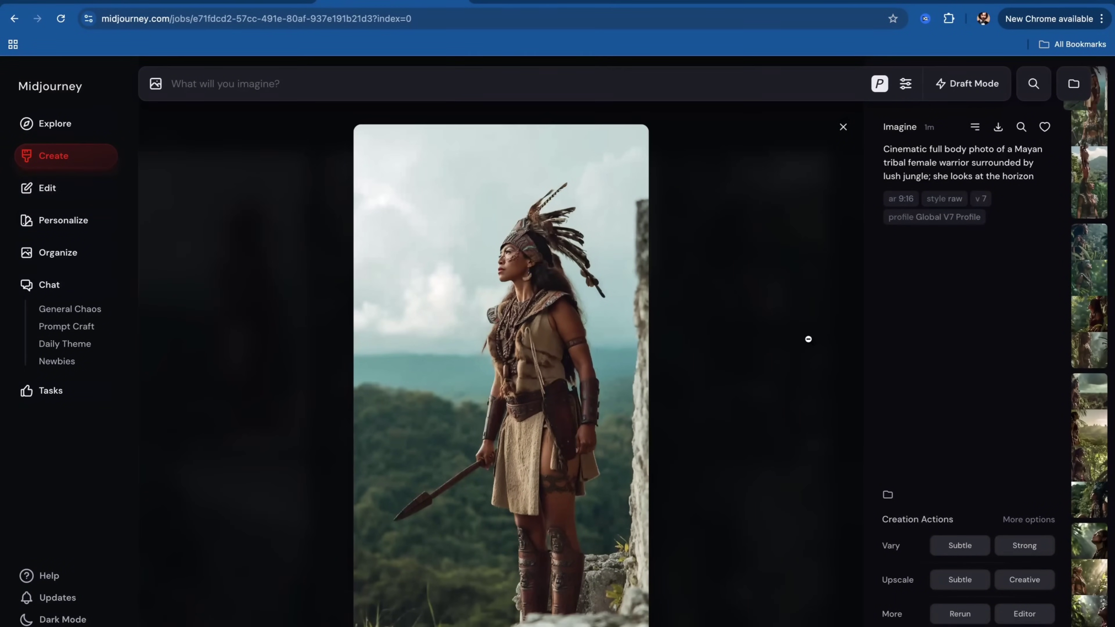
pyautogui.click(874, 104)
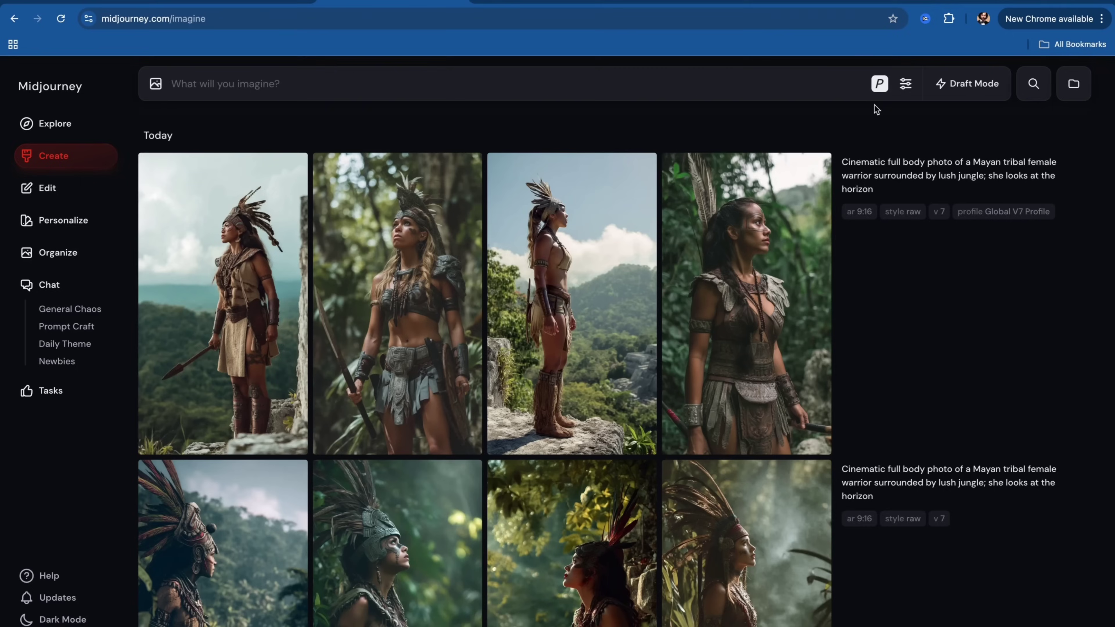
pyautogui.click(879, 83)
# Step: Turn personalization off, switch Raw mode to Standard, and raise Stylization toward 400
pyautogui.click(864, 120)
pyautogui.click(905, 84)
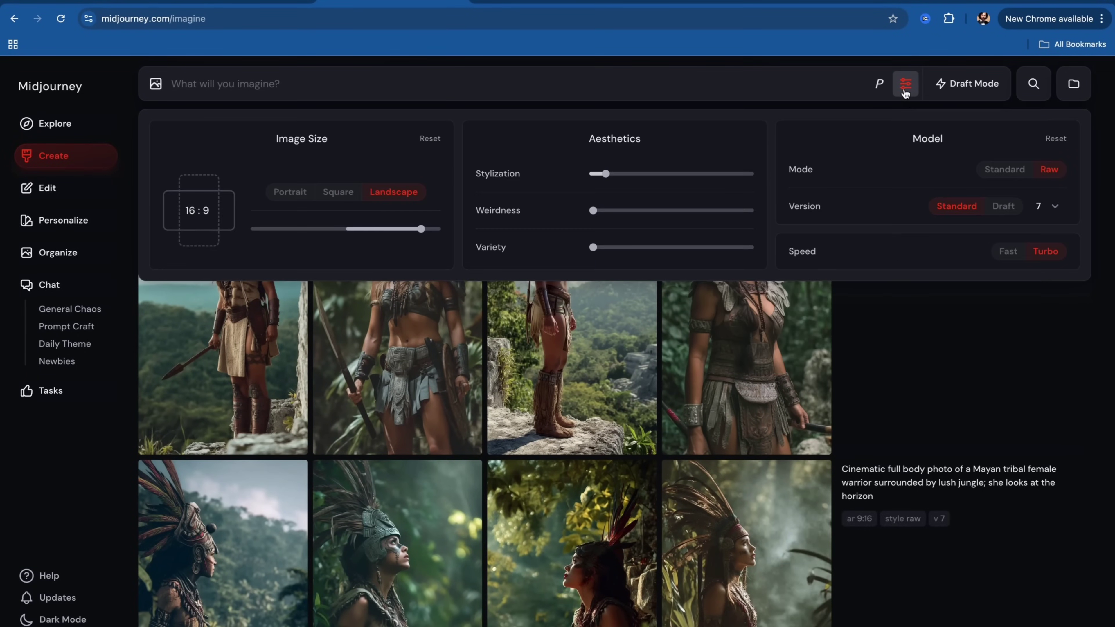
pyautogui.click(1005, 172)
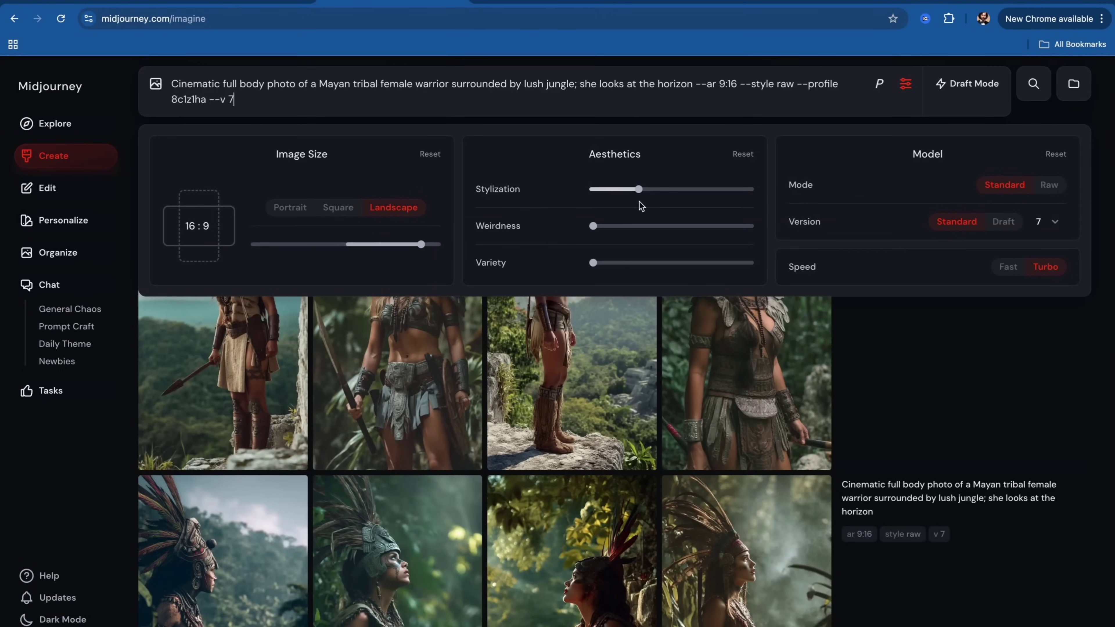
pyautogui.moveTo(640, 191)
pyautogui.moveTo(641, 197)
pyautogui.mouseDown()
pyautogui.moveTo(662, 193)
pyautogui.moveTo(646, 196)
pyautogui.mouseUp()
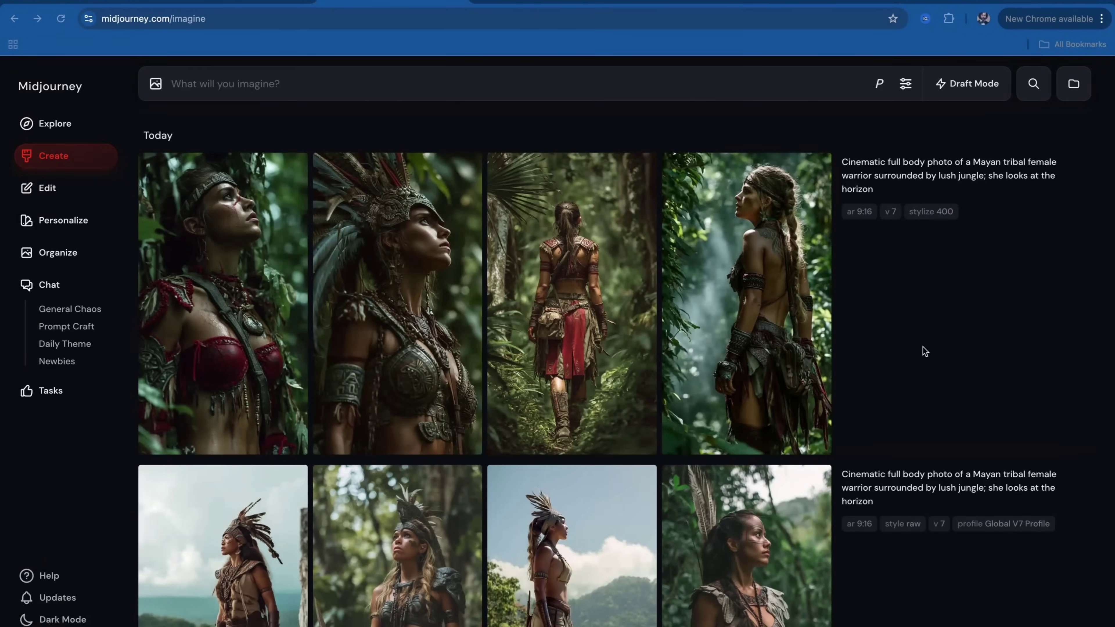
pyautogui.scroll(-1, 922, 346)
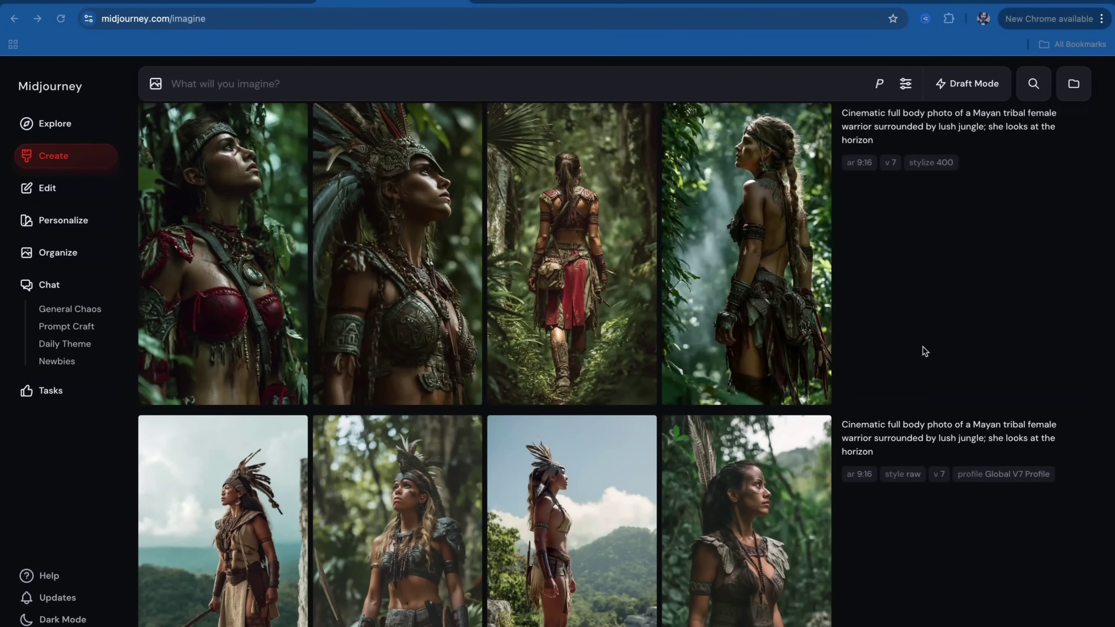
pyautogui.click(907, 88)
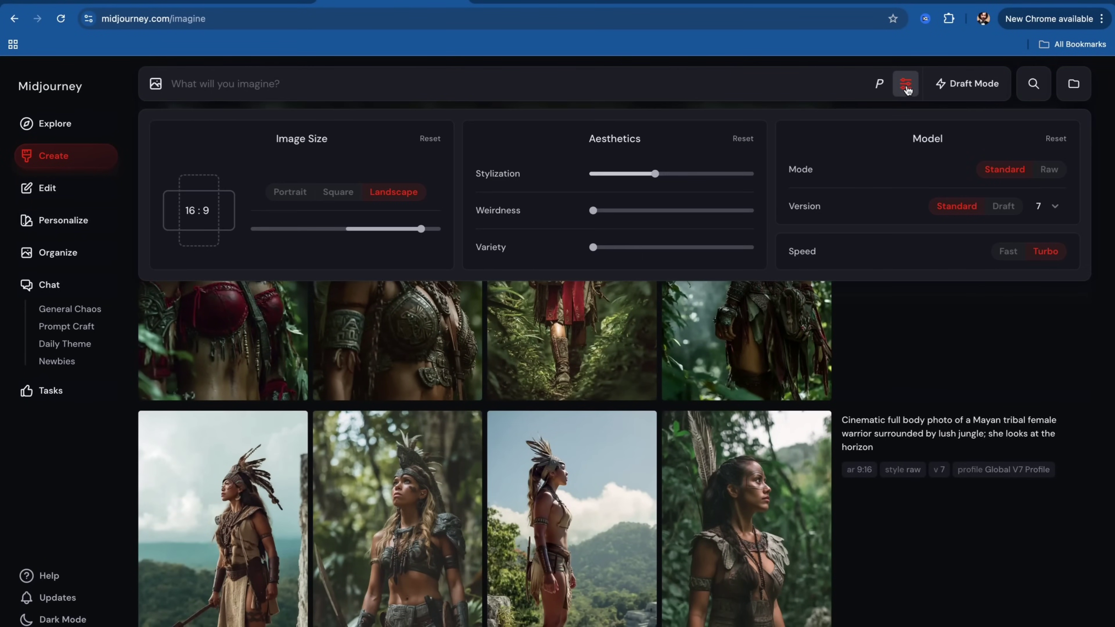
# Step: Switch to Raw mode, add raw and William Eggleston style to the prompt, and browse results
pyautogui.click(1049, 170)
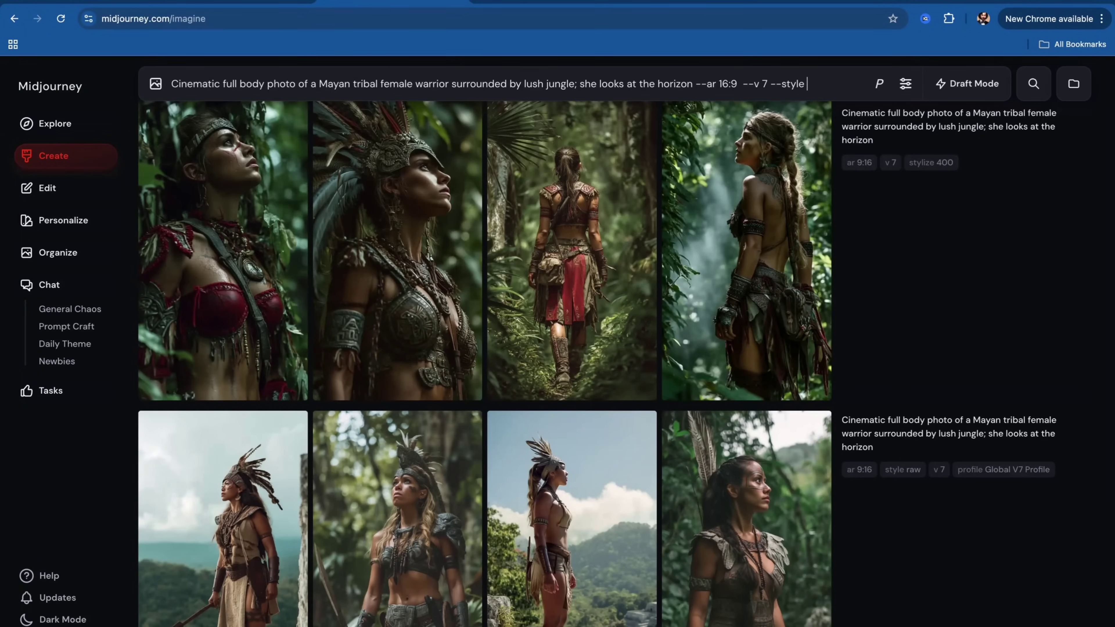
pyautogui.write('raw')
pyautogui.click(692, 84)
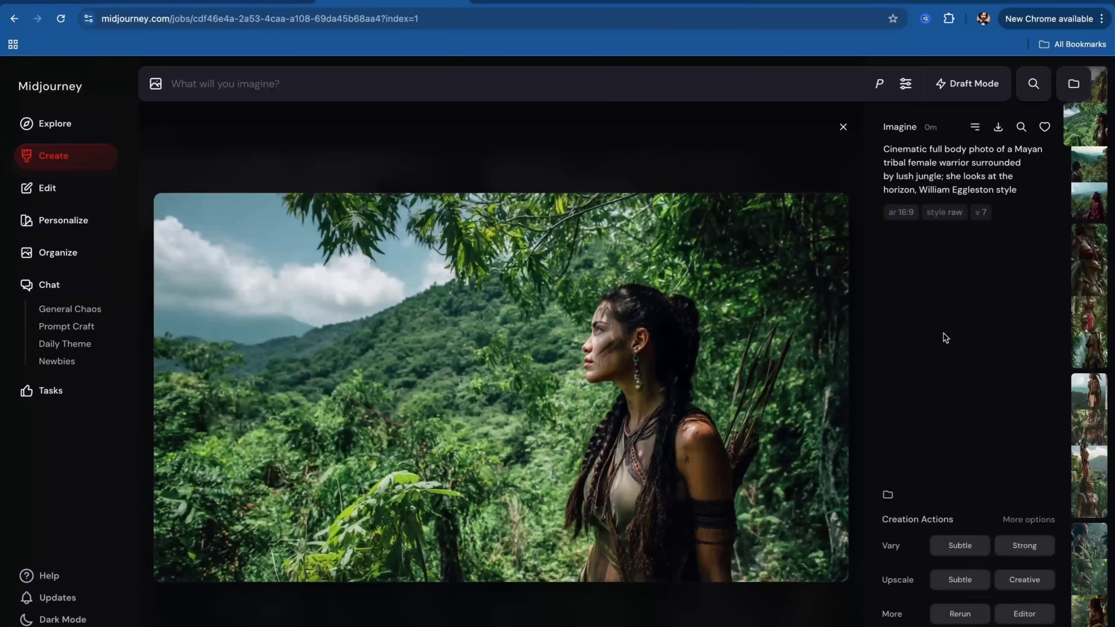
pyautogui.press('Right')
pyautogui.press('Right')
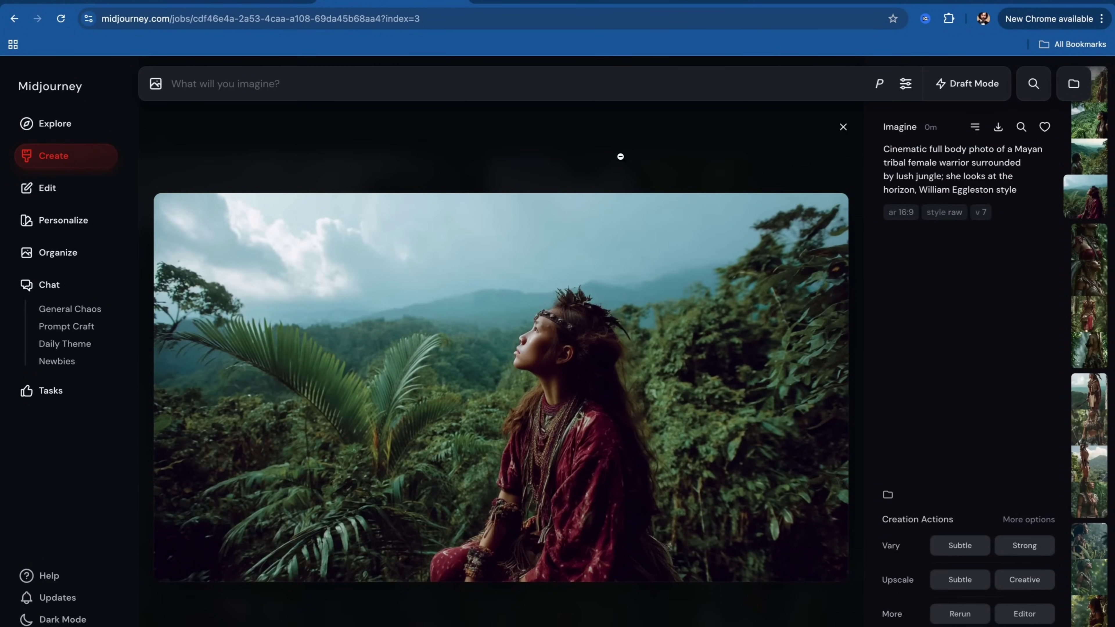
pyautogui.press('Escape')
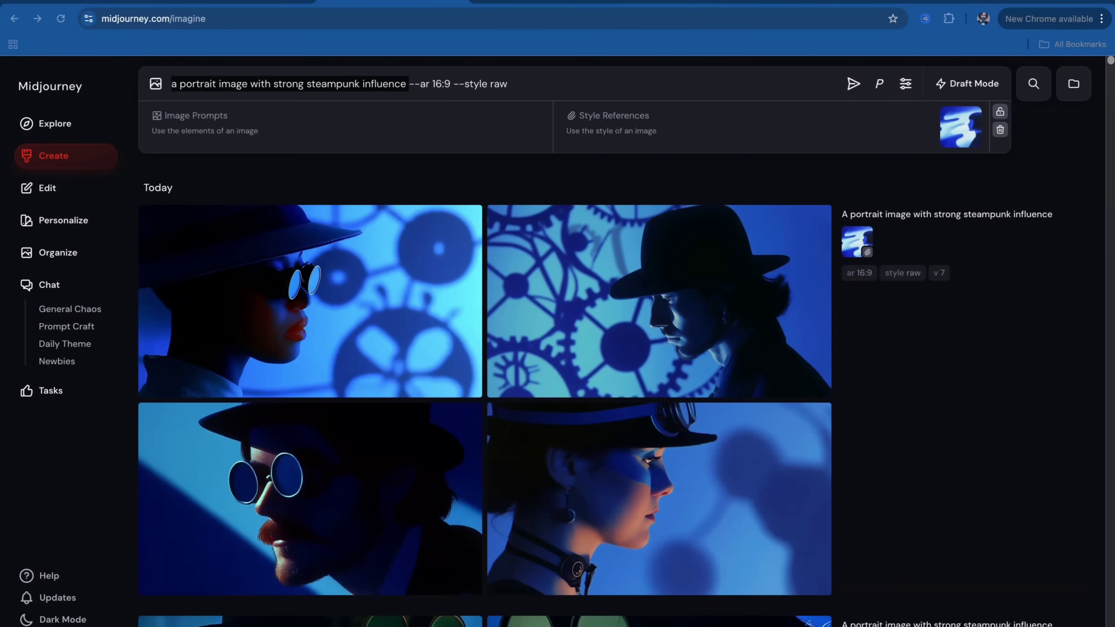
# Step: Select the steampunk prompt with its blue style reference and submit it
pyautogui.hotkey('alt', 'Tab')
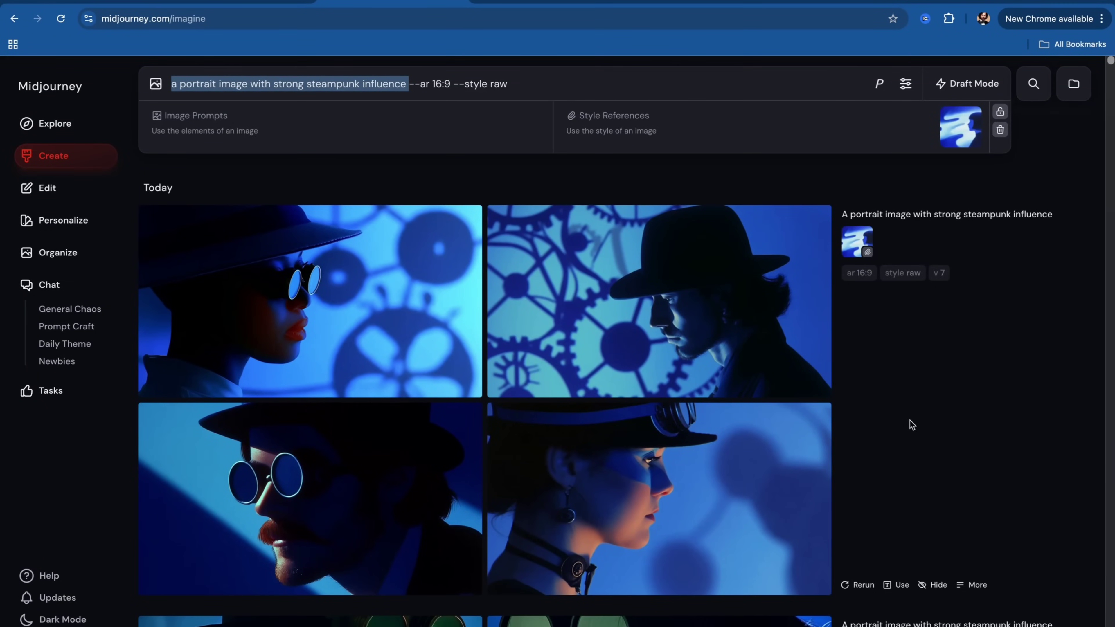
pyautogui.press('Return')
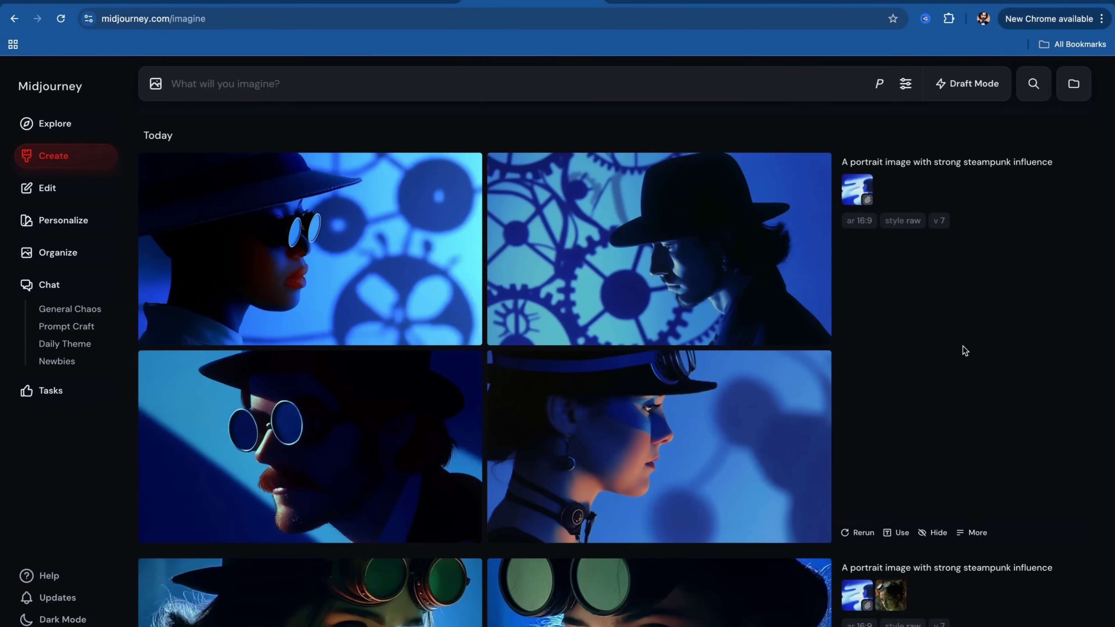
# Step: With Draft Mode on, generate 'Photo of an astronaut riding a horse' and check settings
pyautogui.click(966, 83)
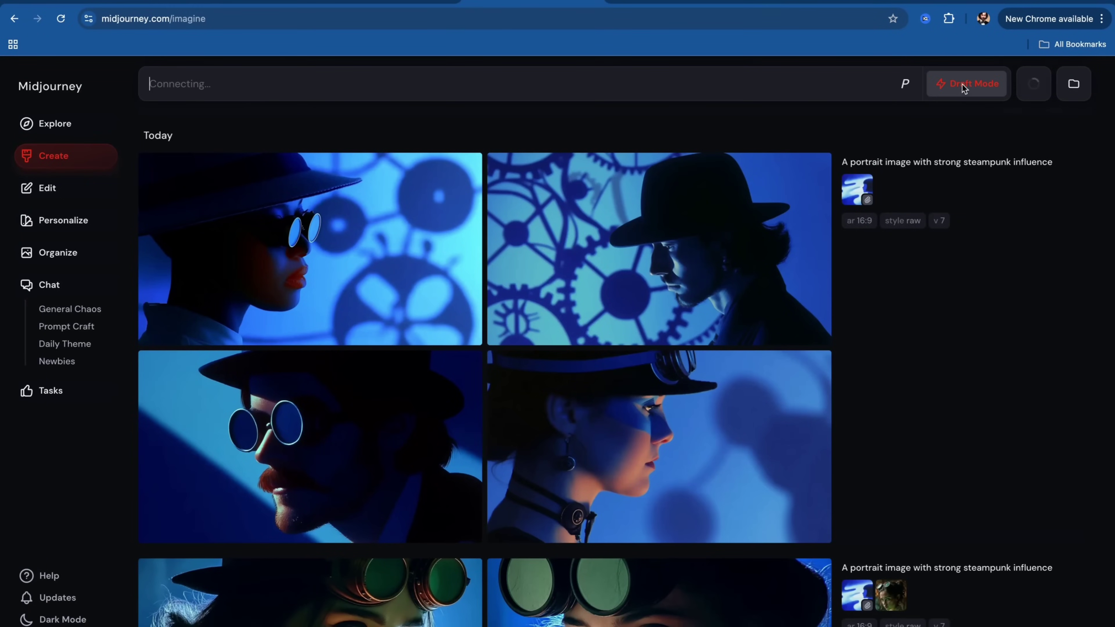
pyautogui.click(349, 86)
pyautogui.write('Photo of an astronaut riding a horse')
pyautogui.press('Return')
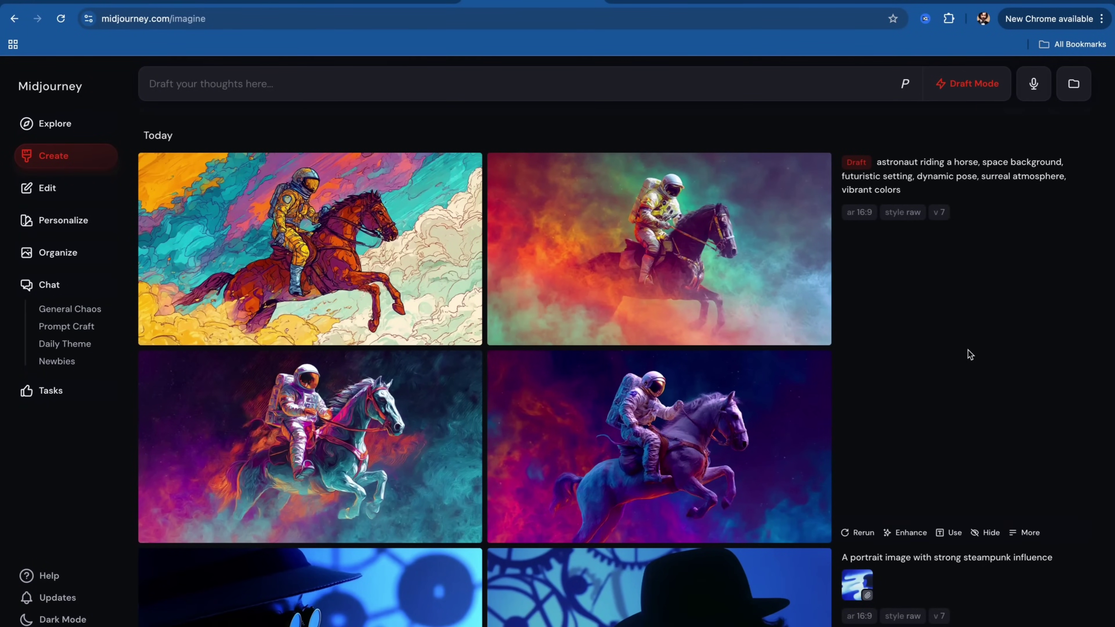
pyautogui.click(905, 83)
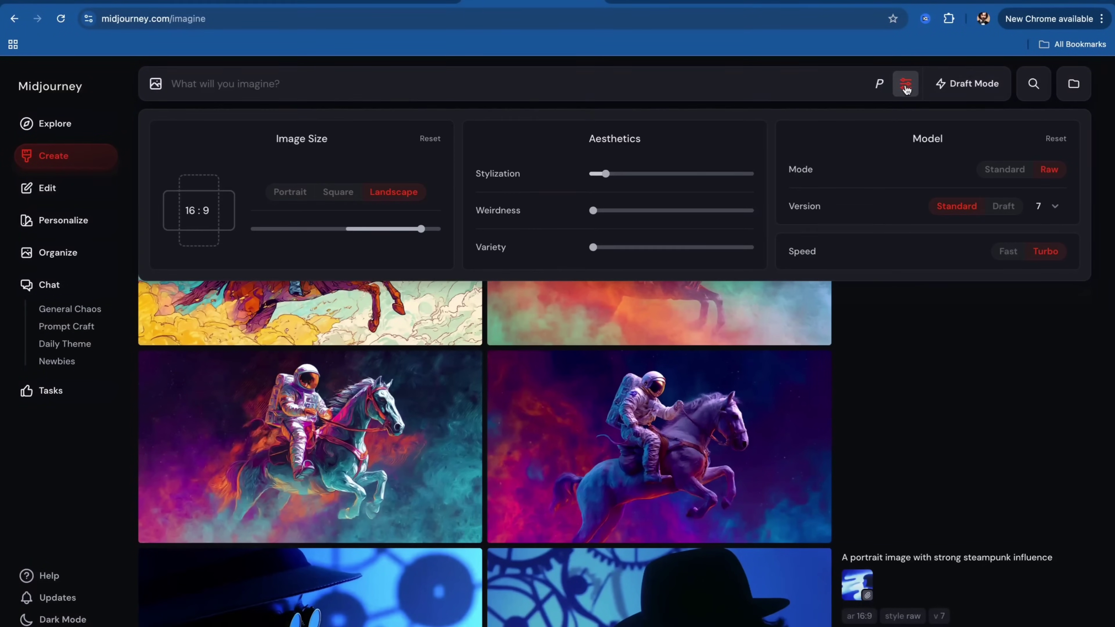
pyautogui.click(905, 83)
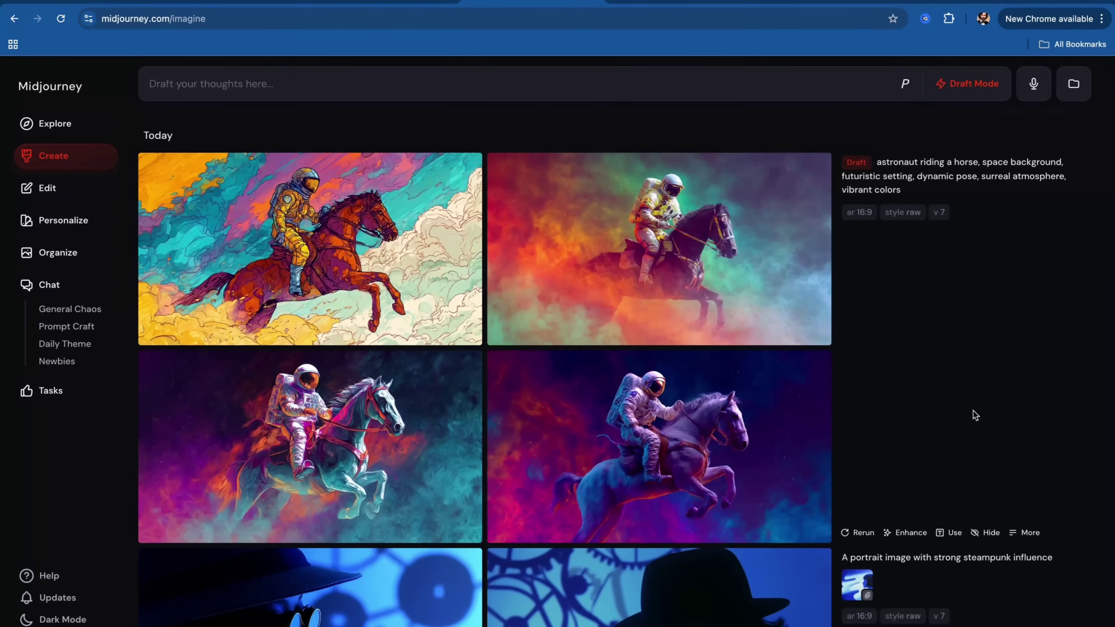
# Step: Dictate a moon astronaut prompt by voice and inspect the UFO moon image
pyautogui.click(1034, 88)
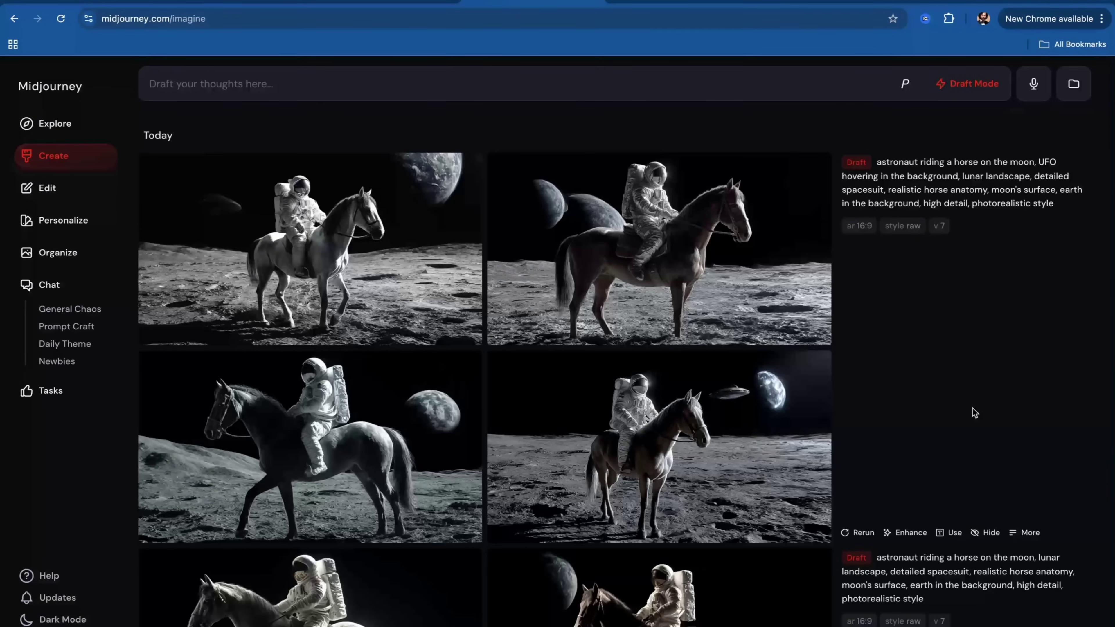
pyautogui.moveTo(958, 202)
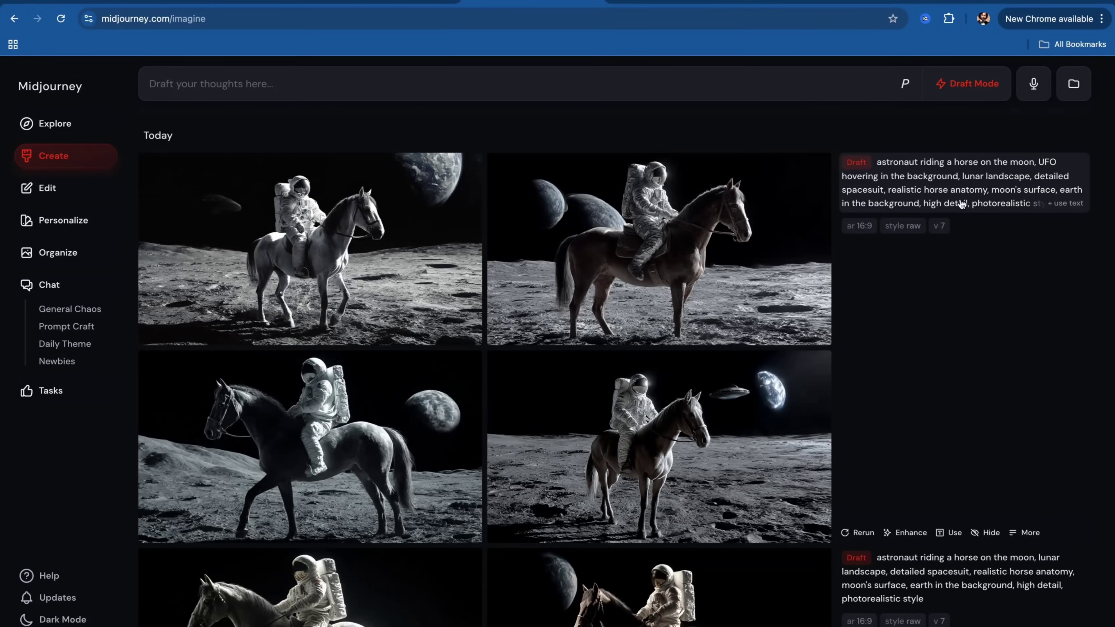
pyautogui.click(944, 357)
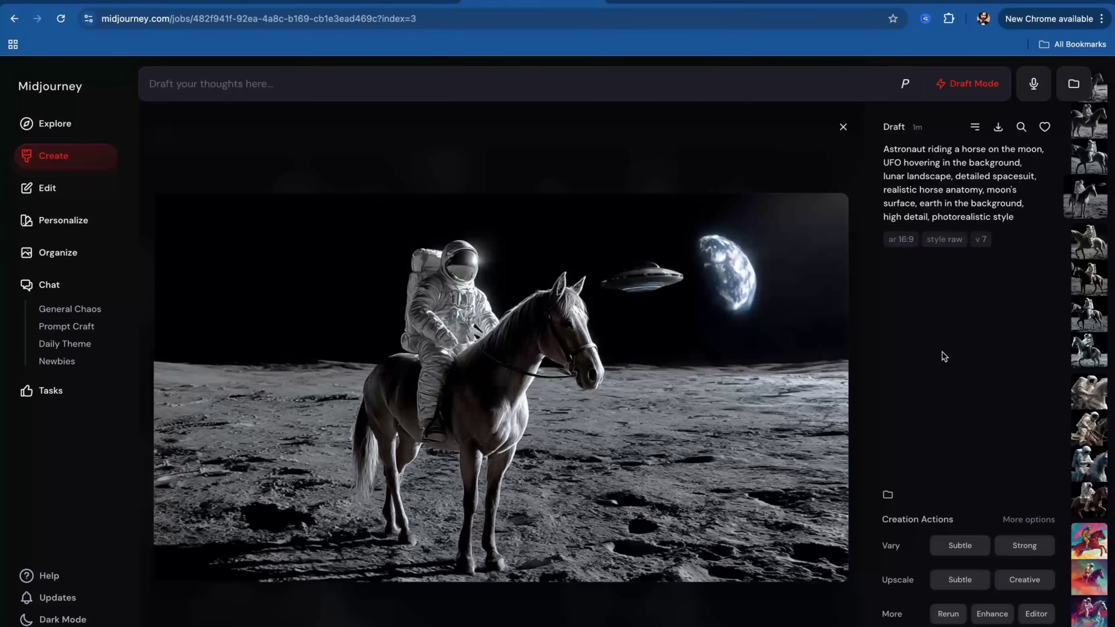
pyautogui.press('Escape')
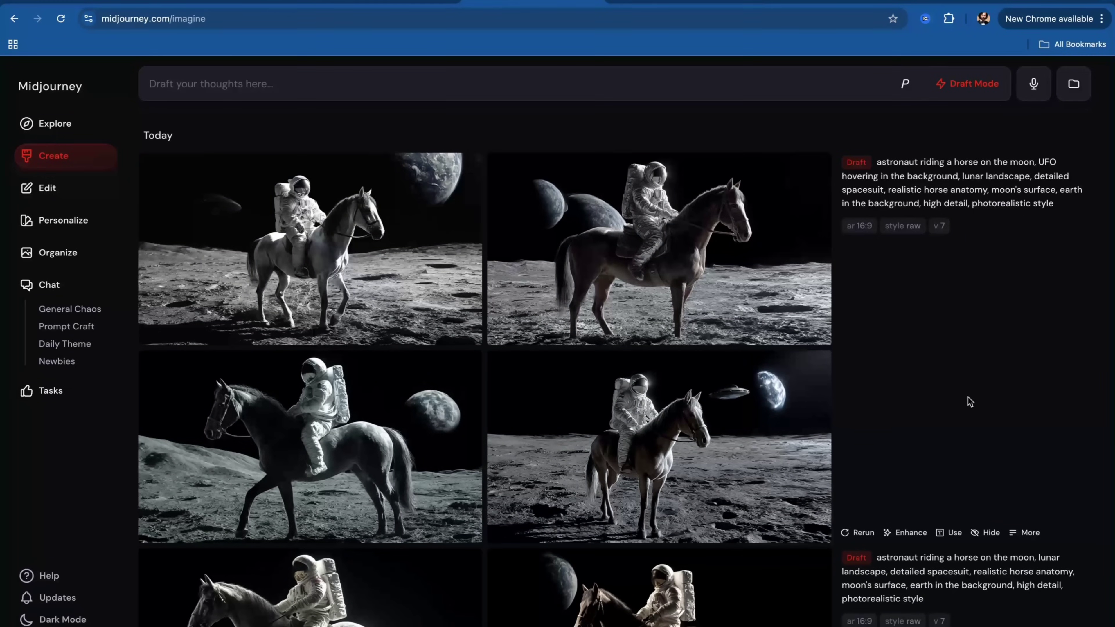
# Step: Enhance the moon draft to full quality and browse its style-reference versions
pyautogui.click(909, 532)
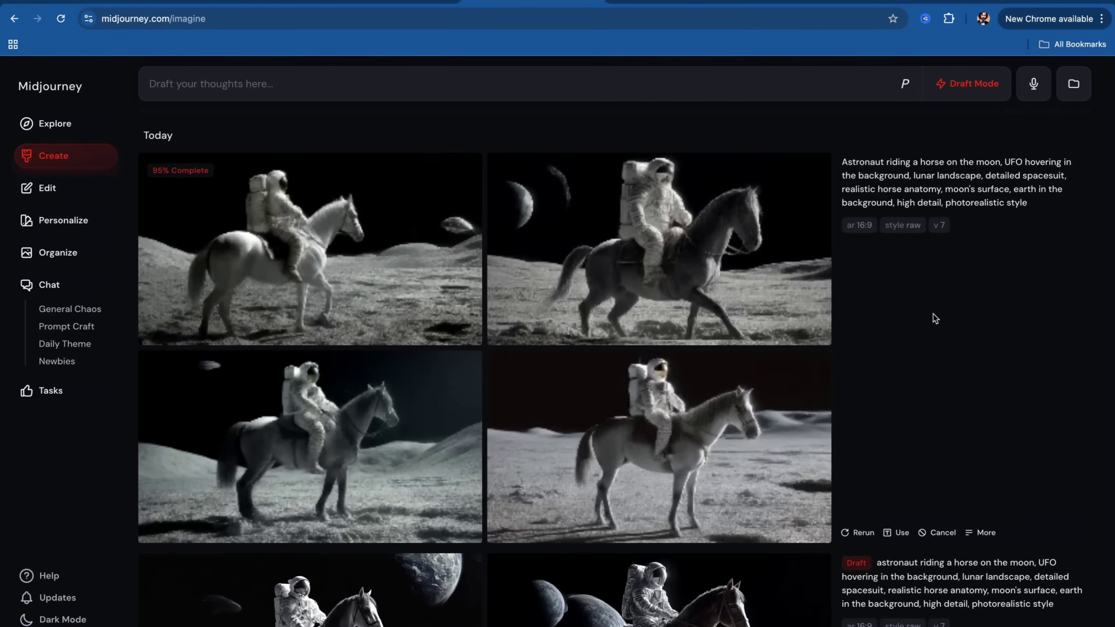
pyautogui.press('Up')
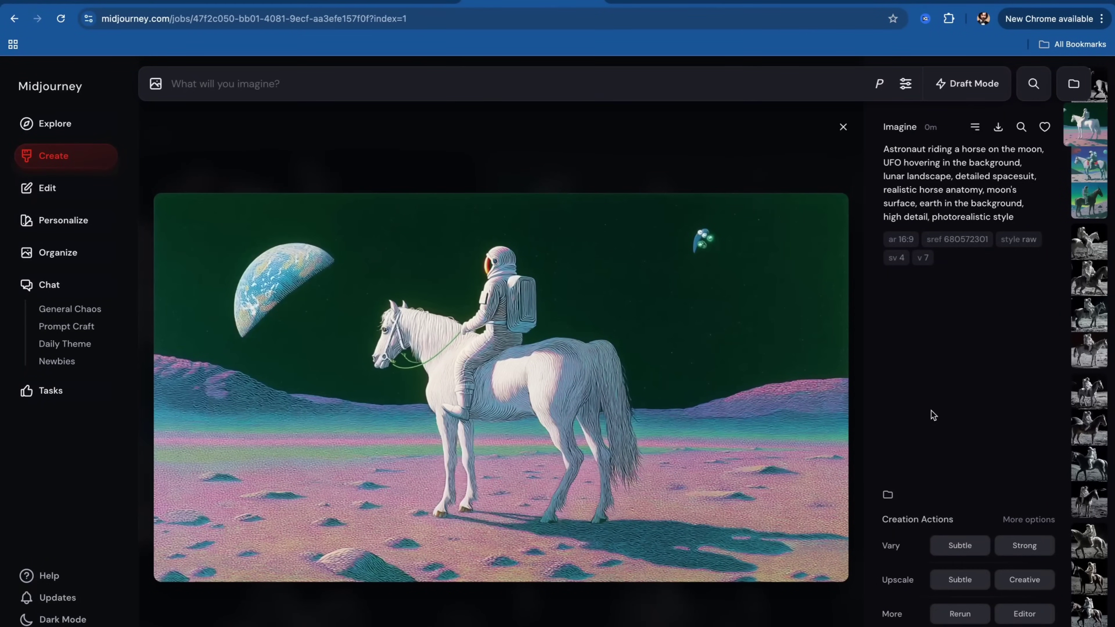
pyautogui.press('Up')
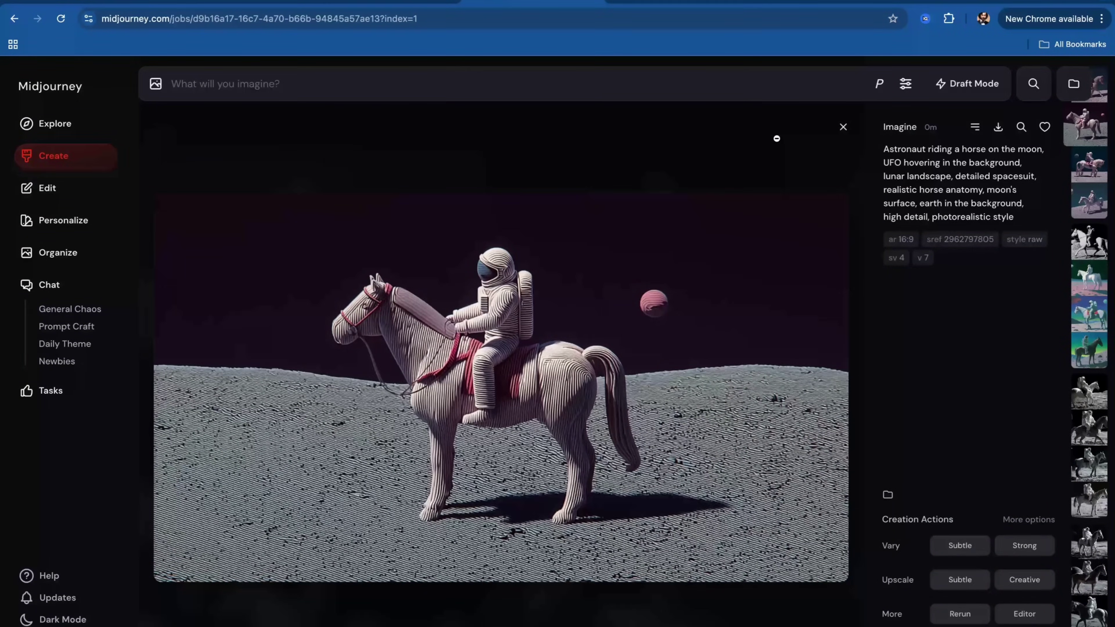